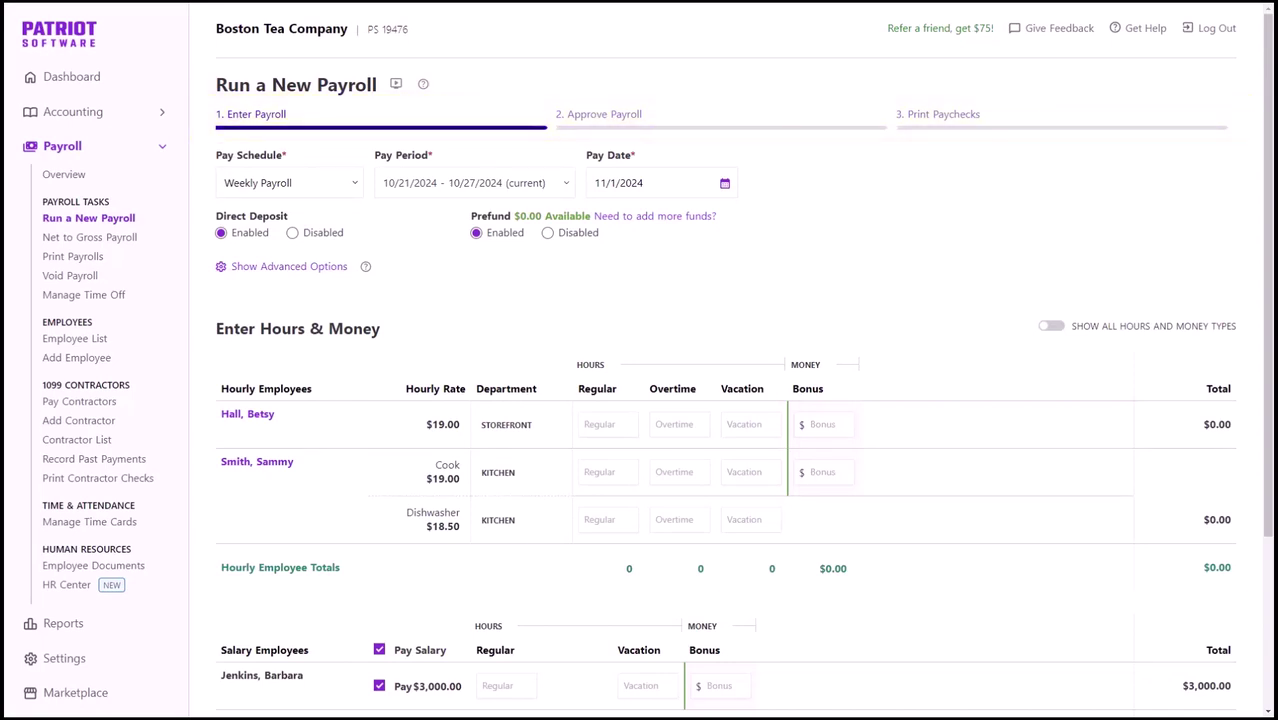
Step: Keep Weekly as the pay schedule and review the hours entry columns
{"action": "left_click", "coordinate": [357, 195]}
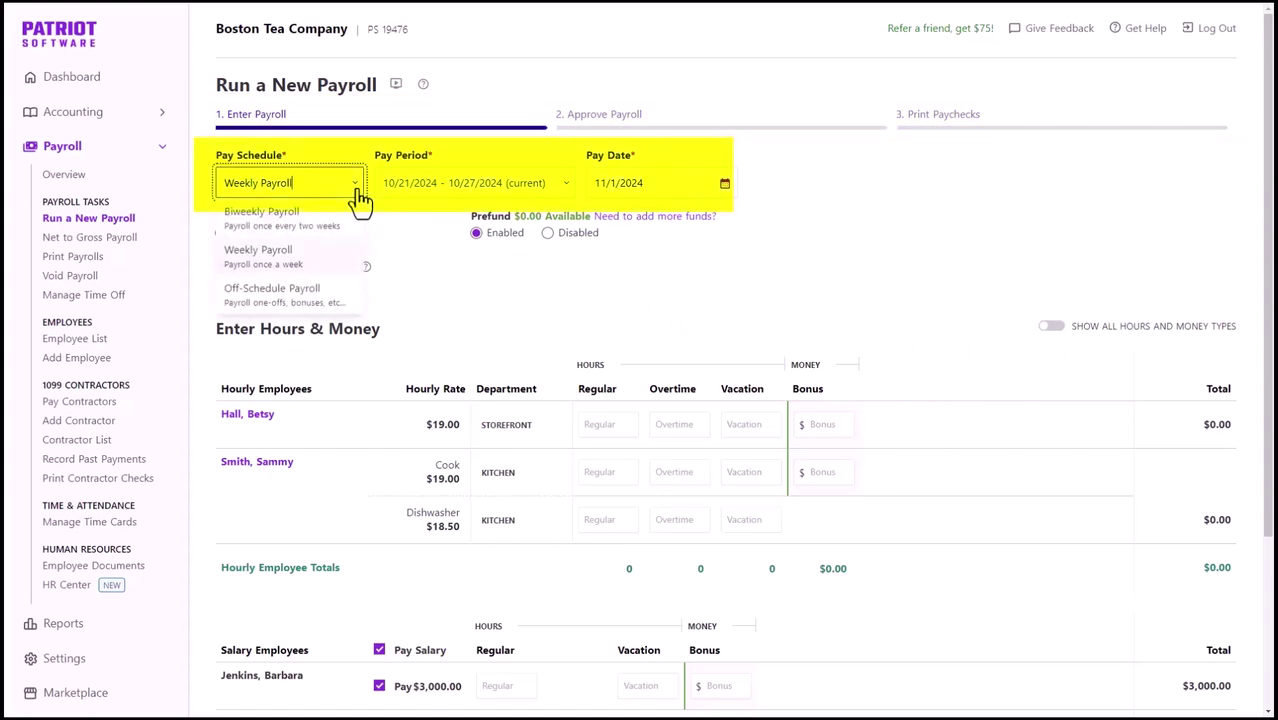
{"action": "left_click", "coordinate": [360, 200]}
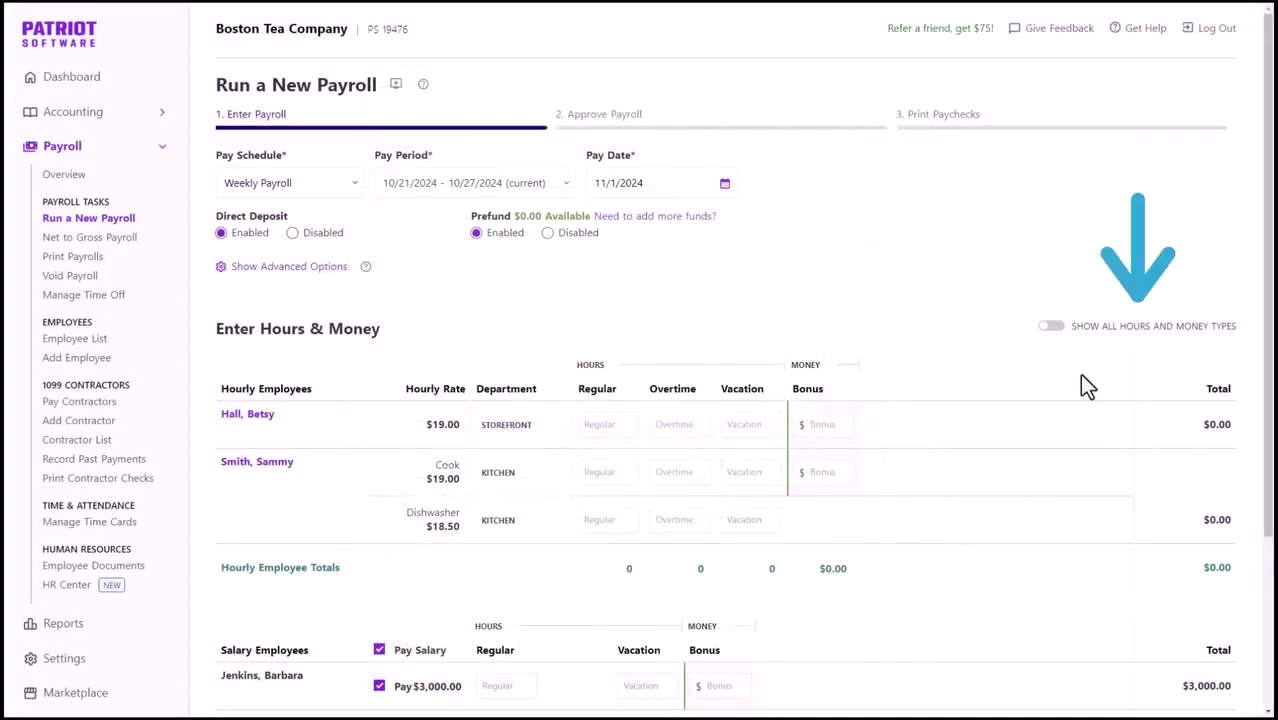
{"action": "left_click", "coordinate": [1054, 327]}
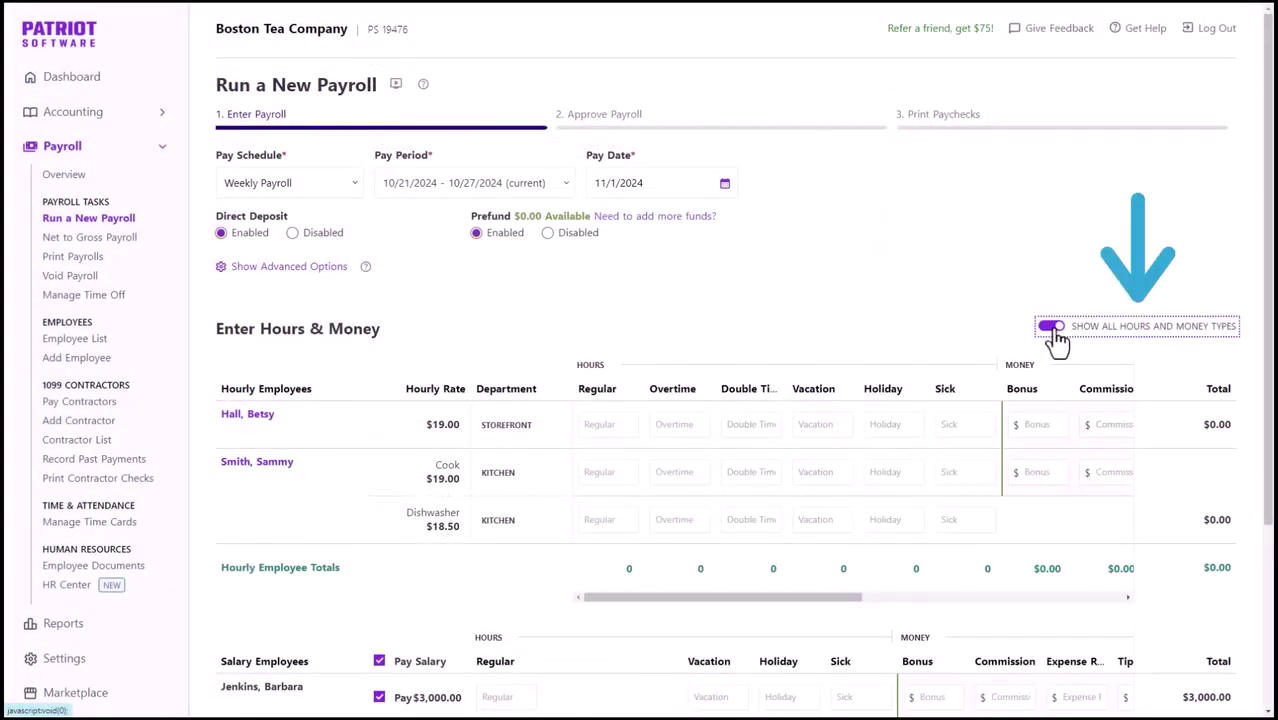
{"action": "left_click", "coordinate": [1050, 330]}
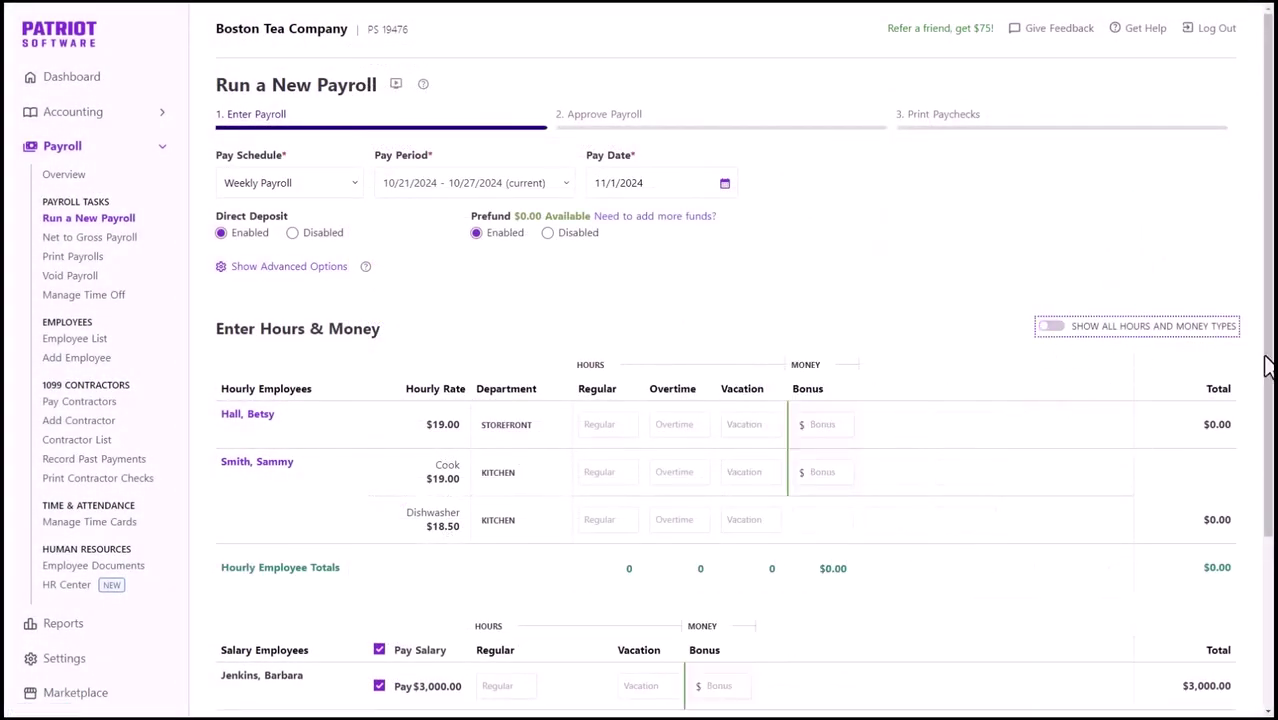
{"action": "left_click_drag", "start_coordinate": [1266, 370], "coordinate": [1247, 510]}
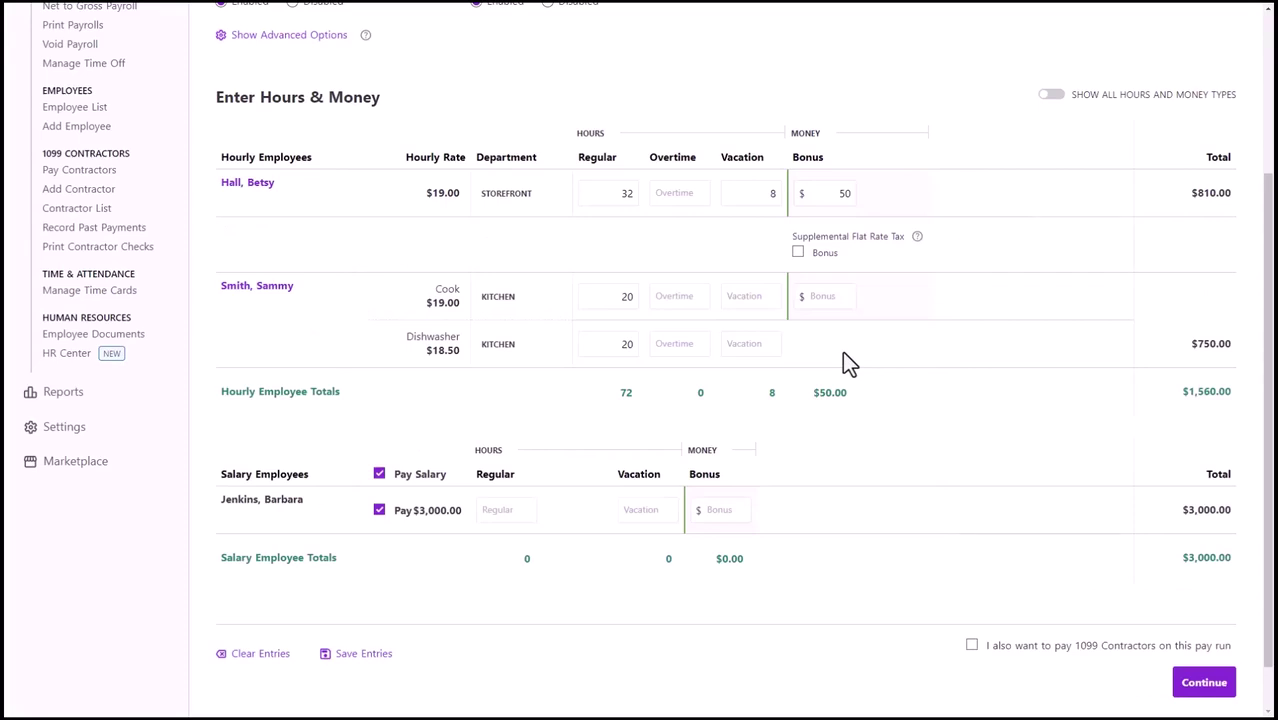
{"action": "left_click", "coordinate": [260, 184]}
{"action": "left_click_drag", "start_coordinate": [335, 318], "coordinate": [285, 324]}
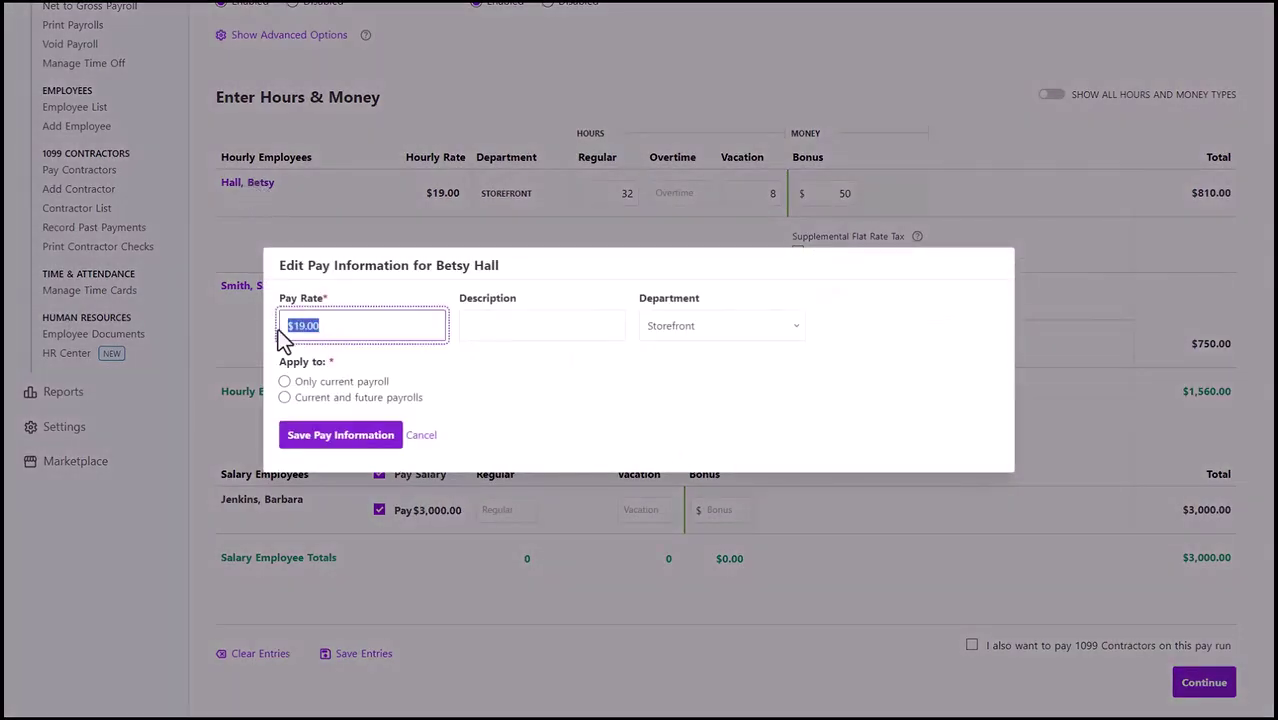
{"action": "type", "text": "20"}
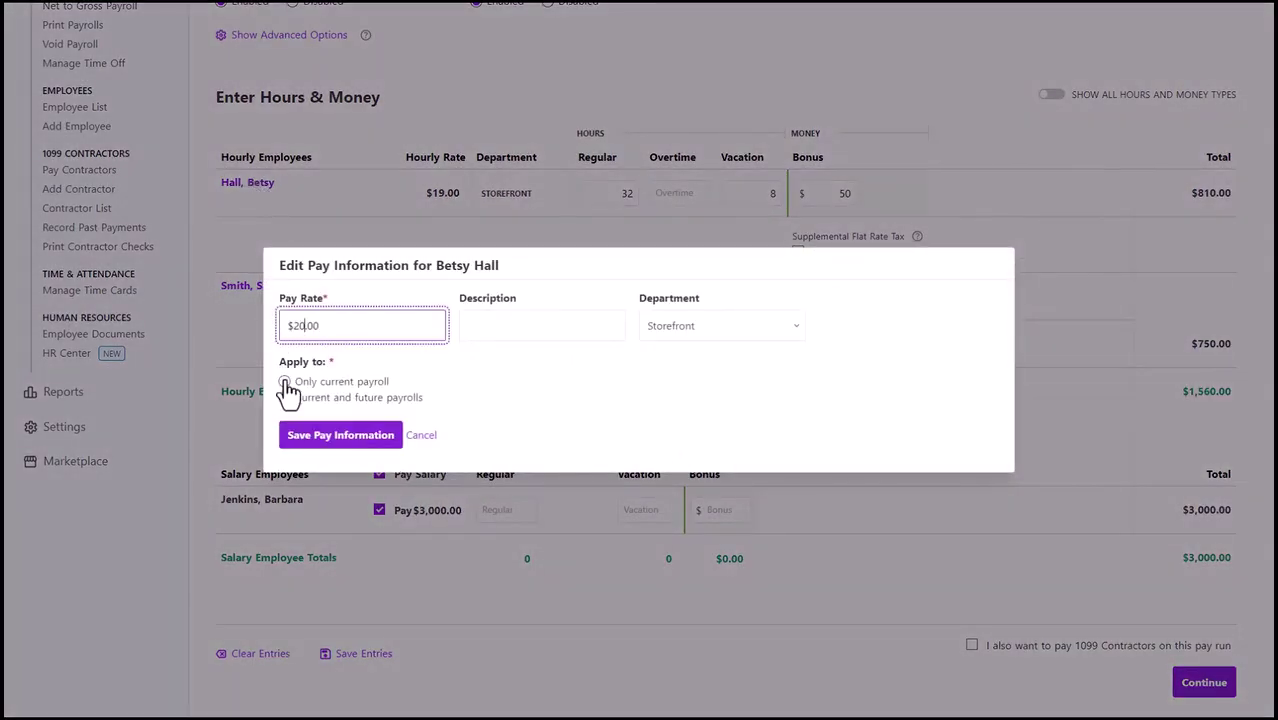
{"action": "left_click", "coordinate": [284, 381]}
{"action": "left_click", "coordinate": [336, 437]}
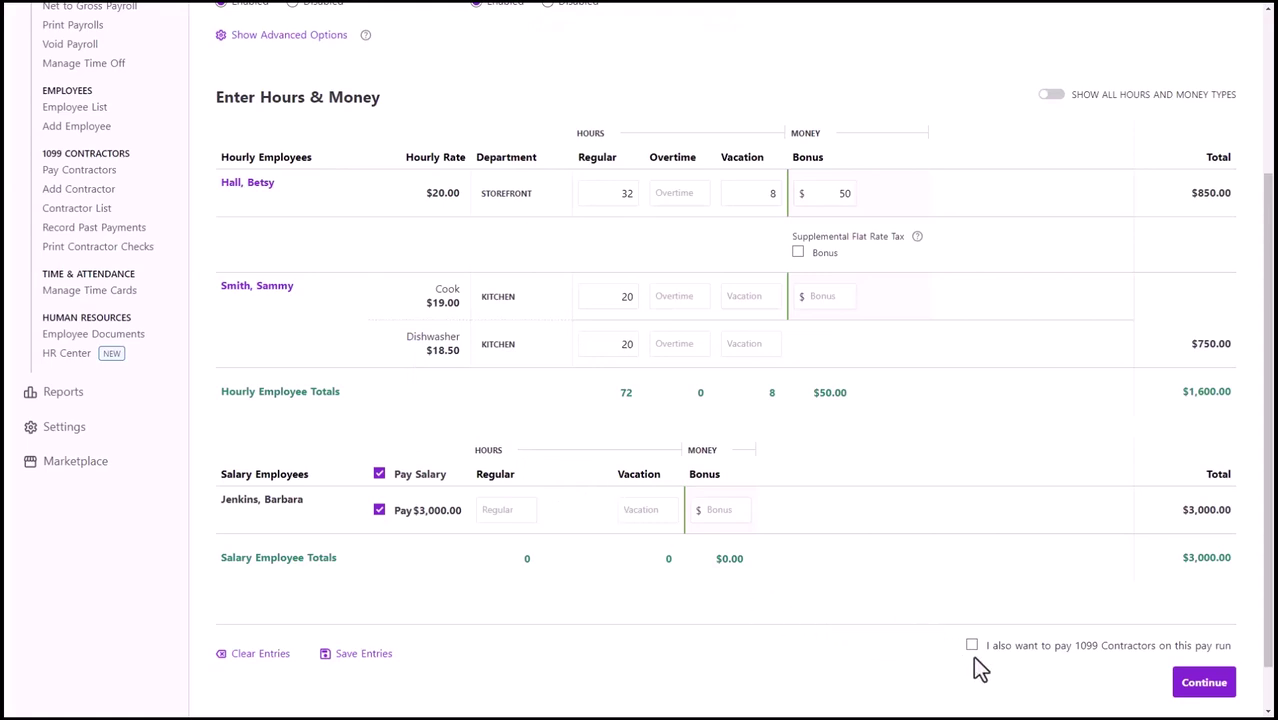
Step: Advance to approval and review each employee's details: $4,645.00 gross, $2,933.66 net
{"action": "left_click", "coordinate": [1206, 703]}
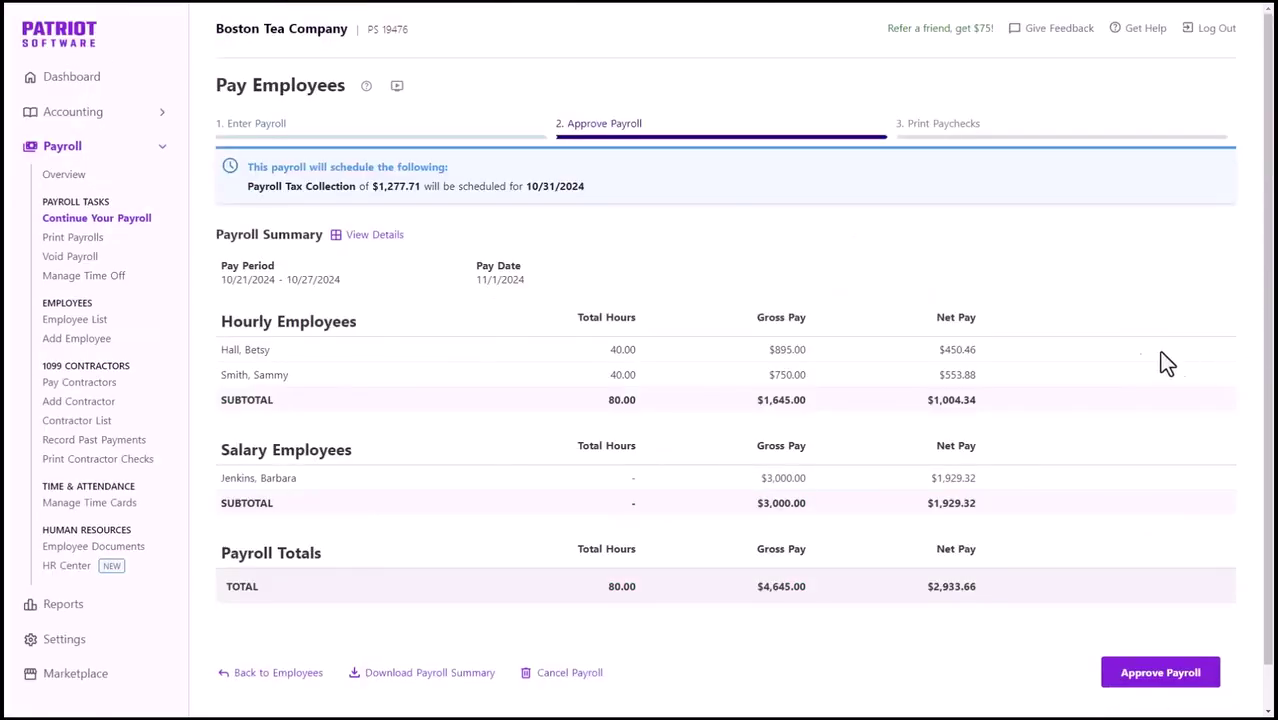
{"action": "left_click", "coordinate": [367, 240]}
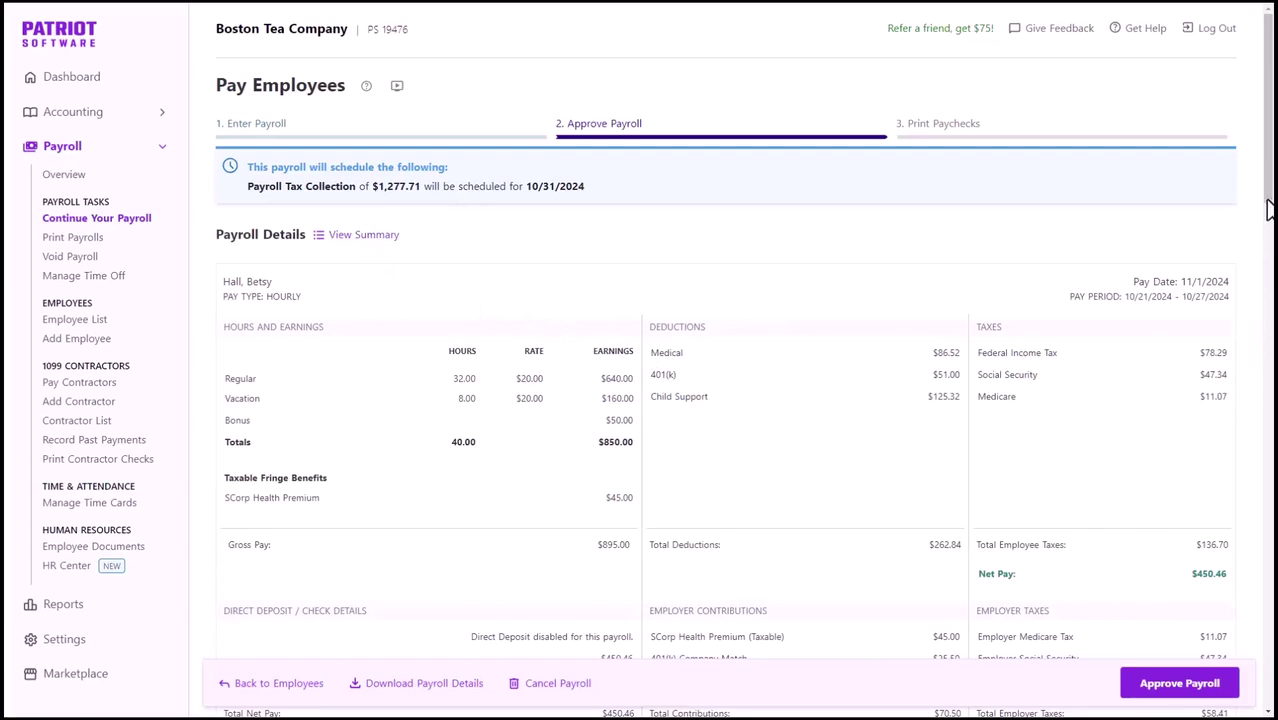
{"action": "scroll", "coordinate": [1267, 215], "scroll_direction": "down", "scroll_amount": 3}
{"action": "scroll", "coordinate": [727, 360], "scroll_direction": "down", "scroll_amount": 1}
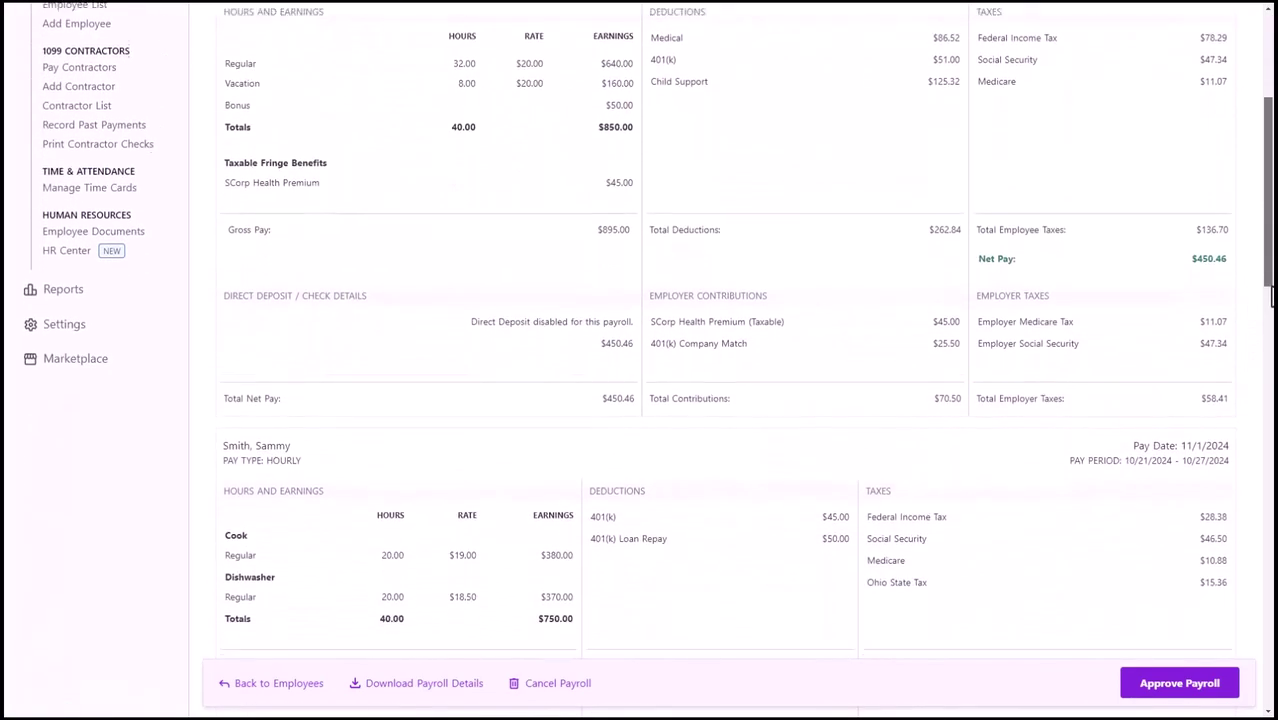
{"action": "scroll", "coordinate": [727, 360], "scroll_direction": "down", "scroll_amount": 2}
{"action": "scroll", "coordinate": [727, 360], "scroll_direction": "down", "scroll_amount": 1}
{"action": "scroll", "coordinate": [727, 360], "scroll_direction": "down", "scroll_amount": 2}
{"action": "scroll", "coordinate": [727, 360], "scroll_direction": "down", "scroll_amount": 2}
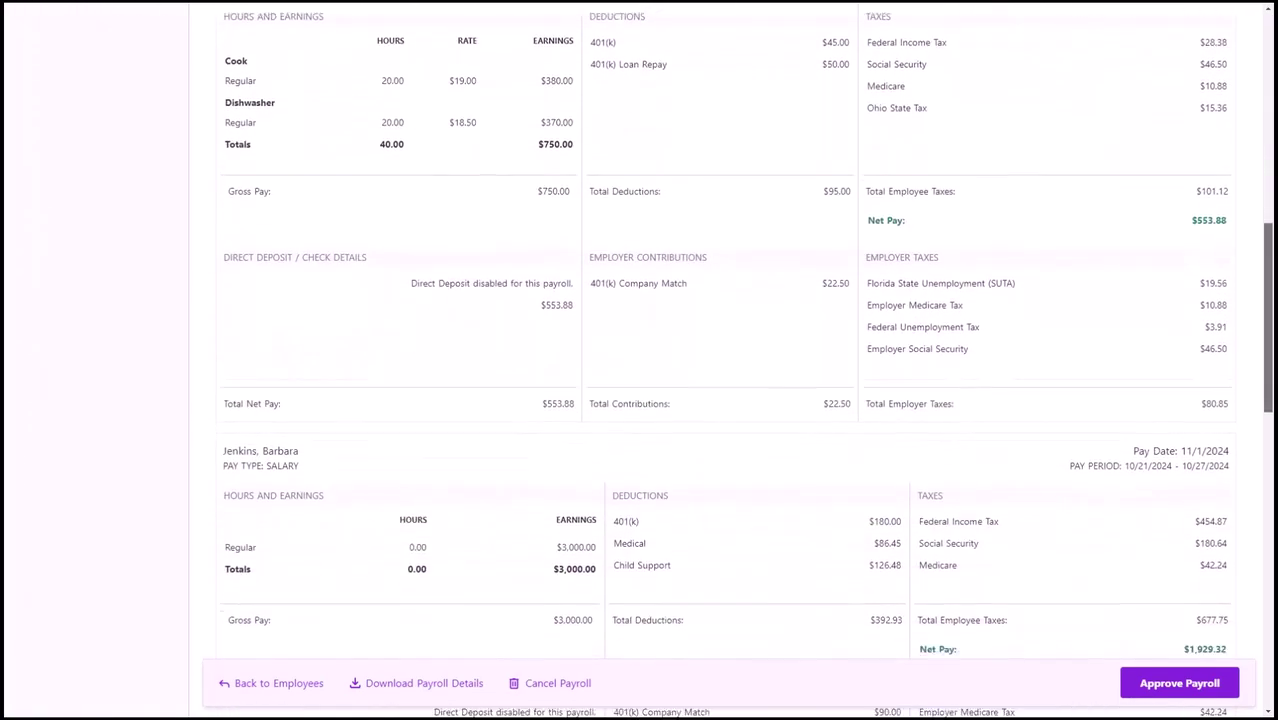
{"action": "scroll", "coordinate": [727, 360], "scroll_direction": "down", "scroll_amount": 1}
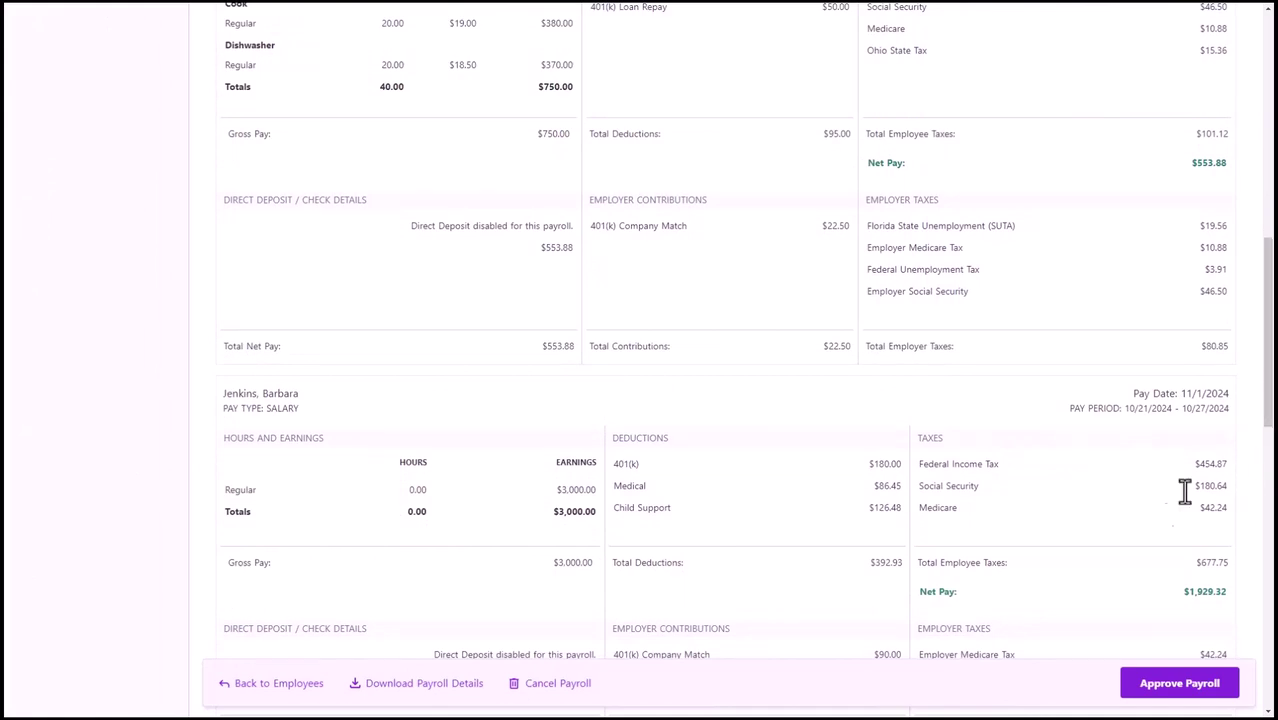
Step: Download the four-page Payroll Details Preview PDF and scroll through it
{"action": "left_click", "coordinate": [437, 703]}
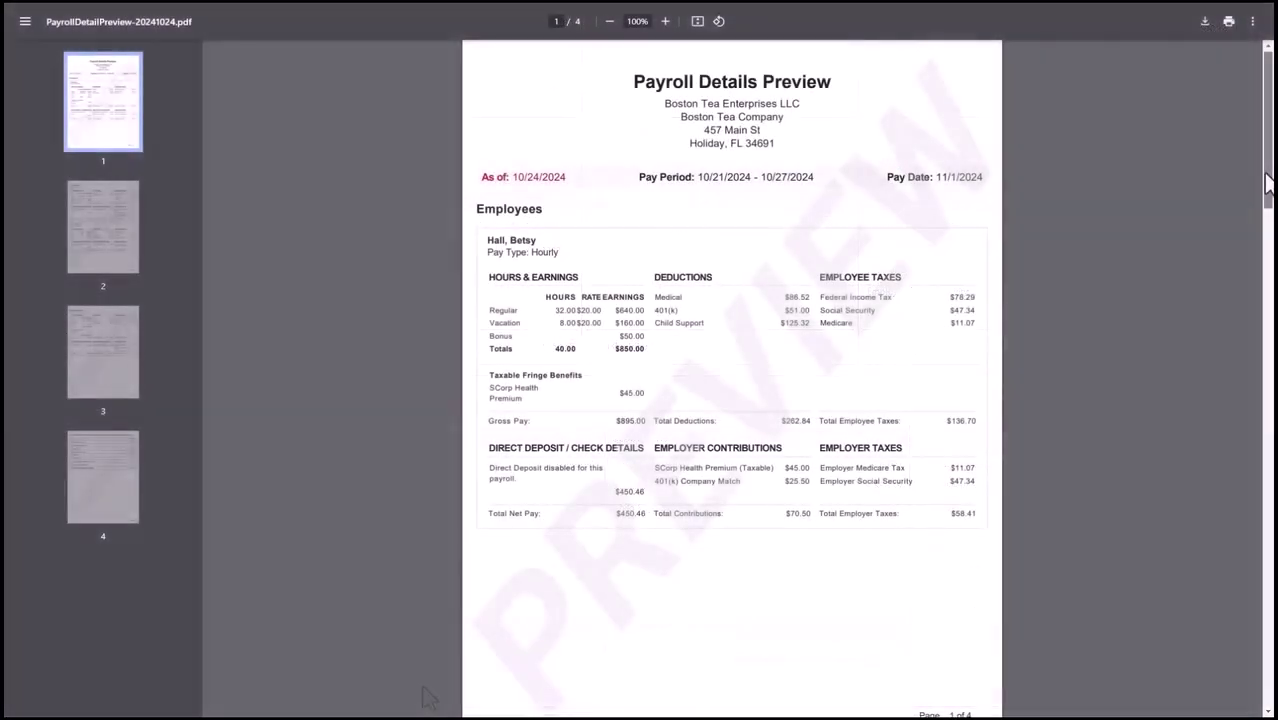
{"action": "scroll", "coordinate": [1267, 183], "scroll_direction": "down", "scroll_amount": 1}
{"action": "scroll", "coordinate": [1267, 183], "scroll_direction": "down", "scroll_amount": 1}
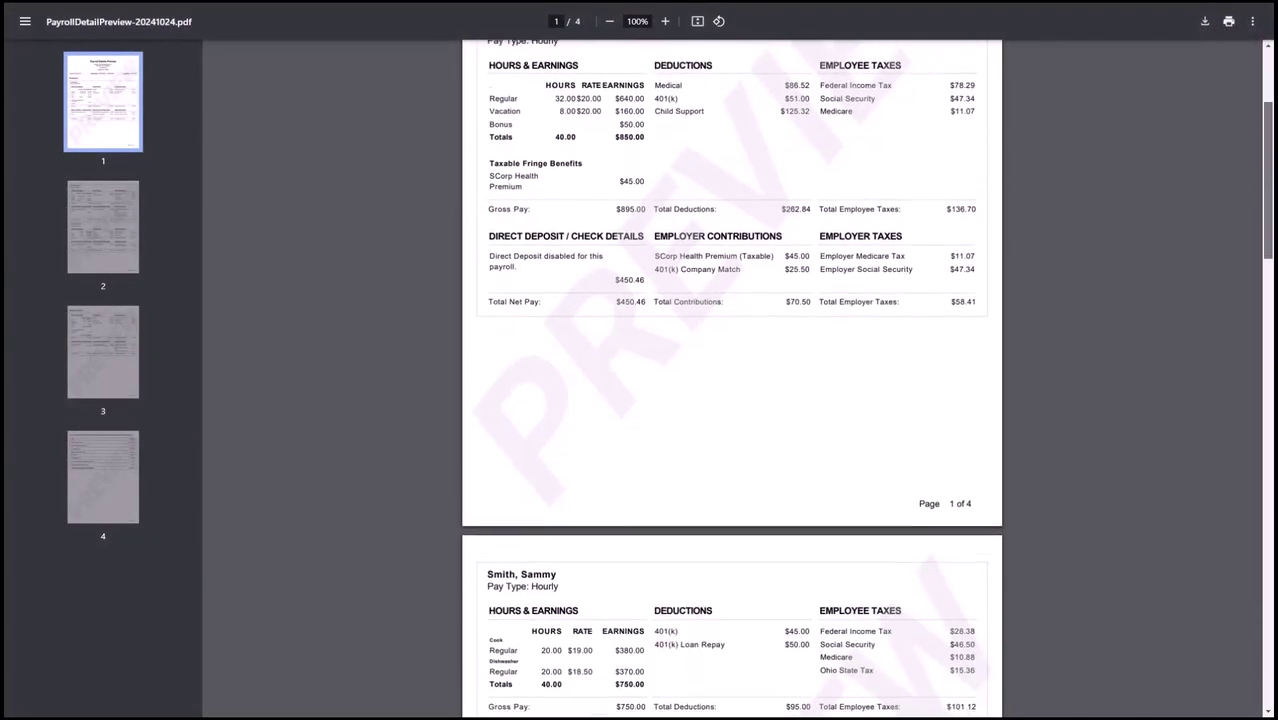
{"action": "scroll", "coordinate": [1267, 183], "scroll_direction": "down", "scroll_amount": 1}
{"action": "scroll", "coordinate": [1267, 183], "scroll_direction": "down", "scroll_amount": 1}
{"action": "scroll", "coordinate": [731, 380], "scroll_direction": "down", "scroll_amount": 1}
{"action": "scroll", "coordinate": [731, 380], "scroll_direction": "down", "scroll_amount": 1}
{"action": "scroll", "coordinate": [731, 380], "scroll_direction": "down", "scroll_amount": 1}
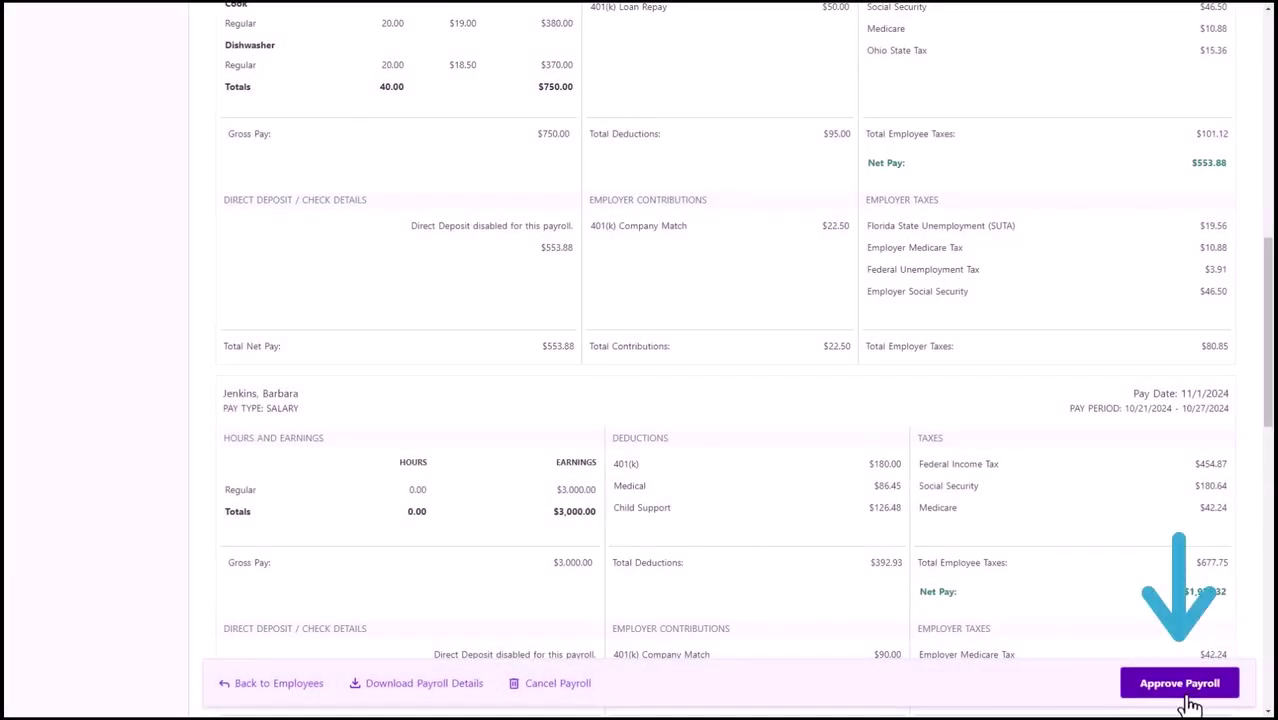
Step: Approve the payroll and set the starting paycheck number to 580
{"action": "left_click", "coordinate": [1189, 700]}
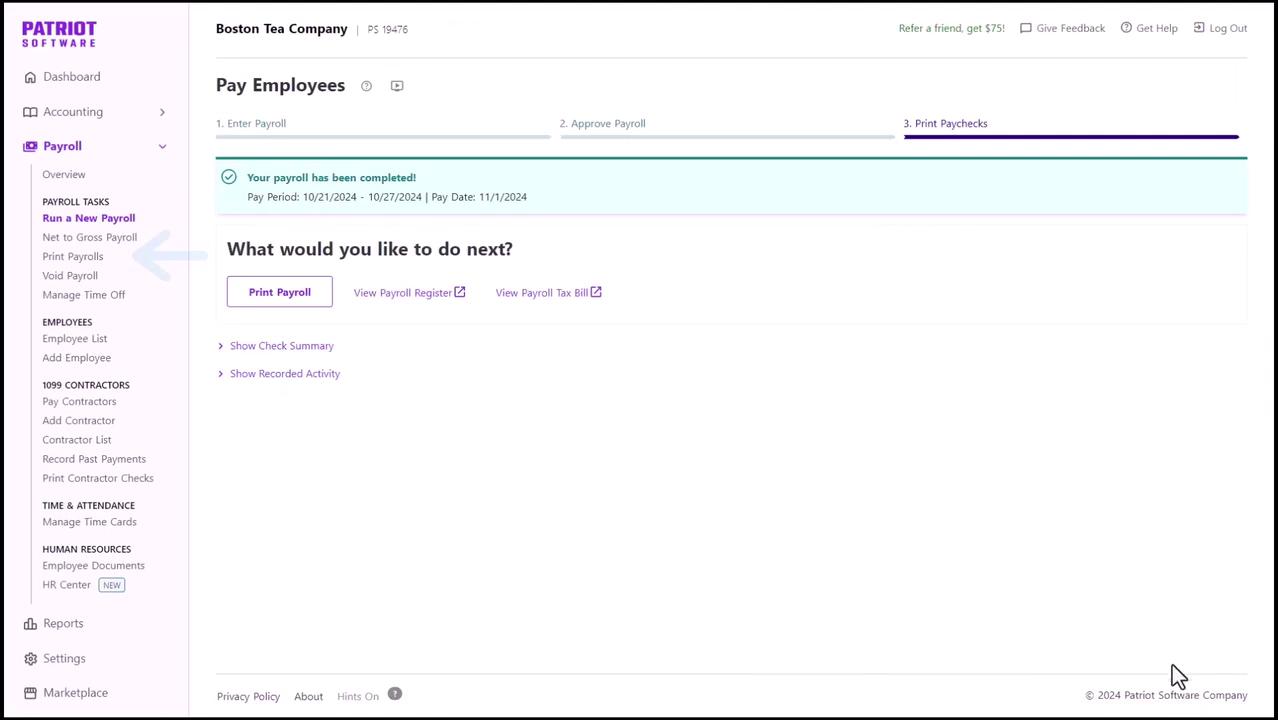
{"action": "left_click", "coordinate": [280, 298]}
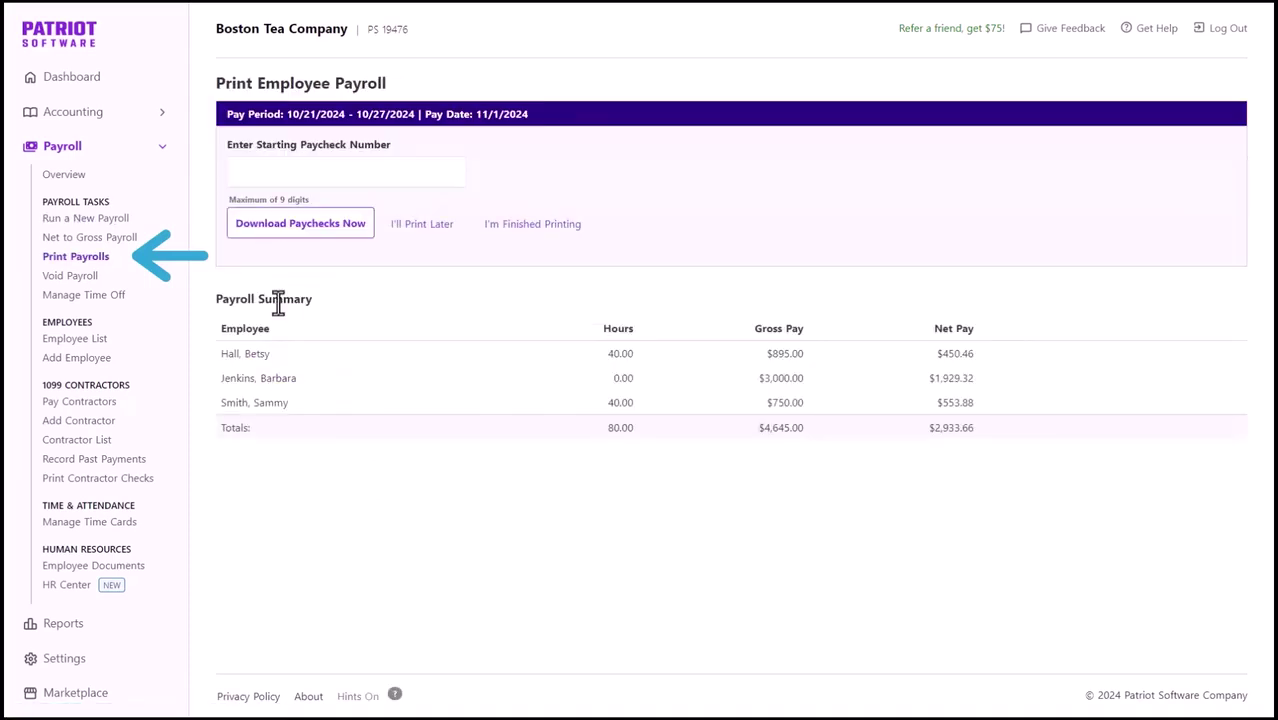
{"action": "left_click", "coordinate": [303, 173]}
{"action": "type", "text": "580"}
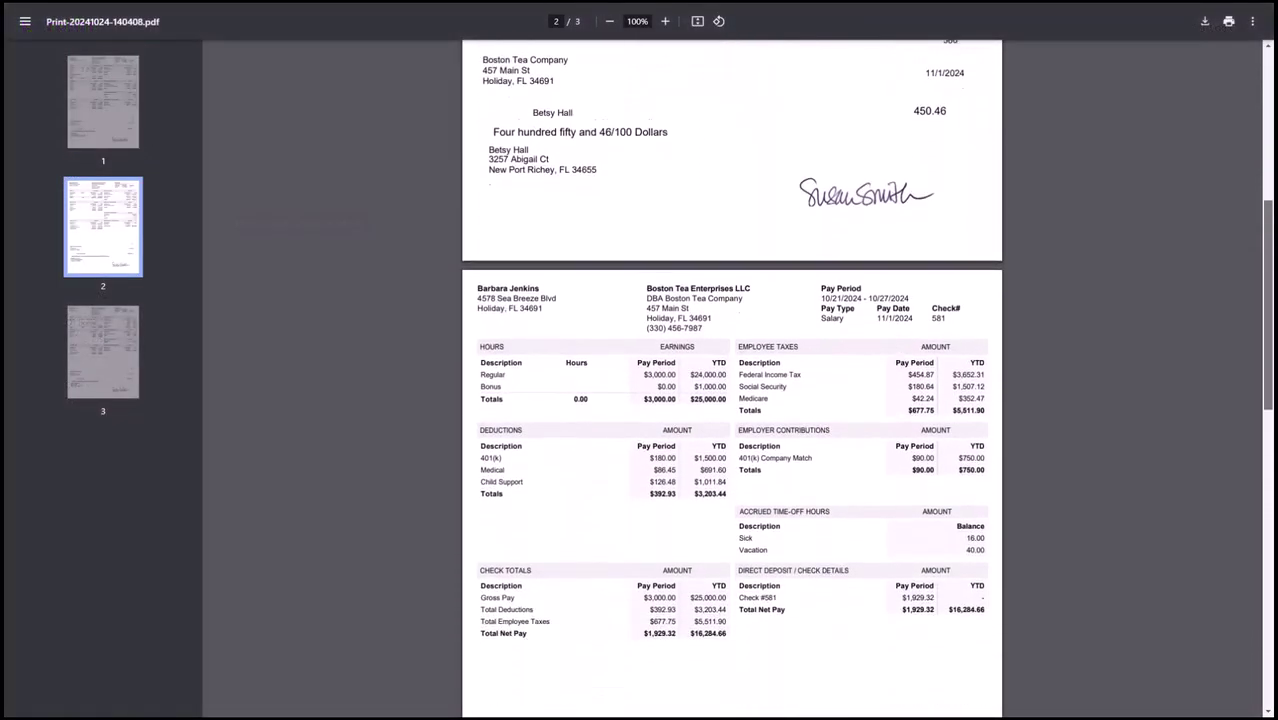
{"action": "scroll", "coordinate": [1272, 240], "scroll_direction": "down", "scroll_amount": 1}
{"action": "scroll", "coordinate": [731, 380], "scroll_direction": "down", "scroll_amount": 1}
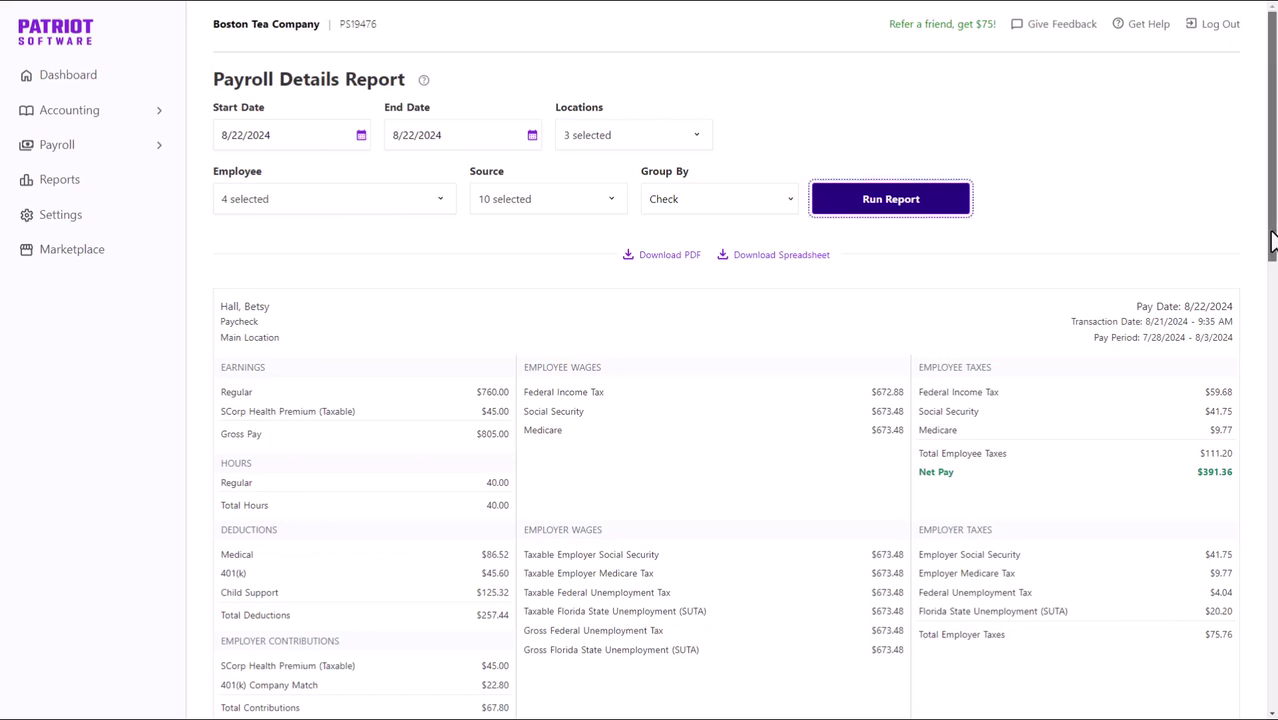
{"action": "scroll", "coordinate": [1272, 240], "scroll_direction": "down", "scroll_amount": 5}
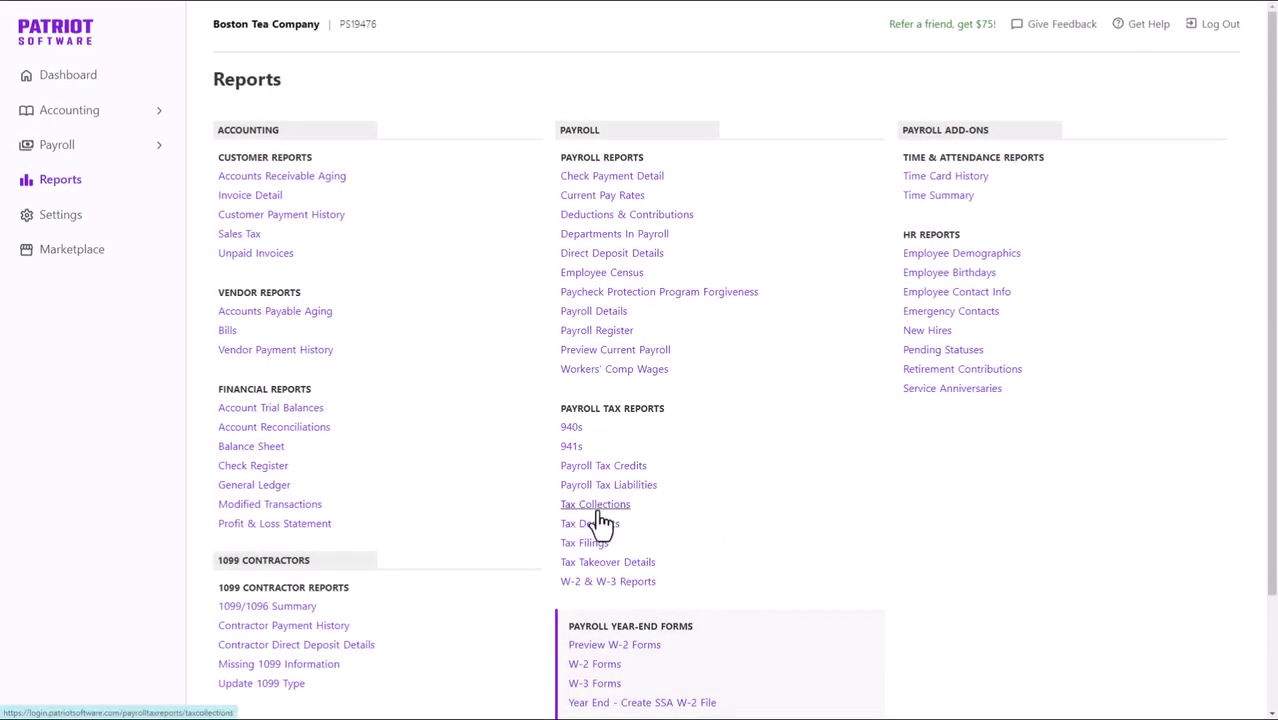
Step: Open the Tax Collections report under Payroll Tax Reports
{"action": "left_click", "coordinate": [597, 505]}
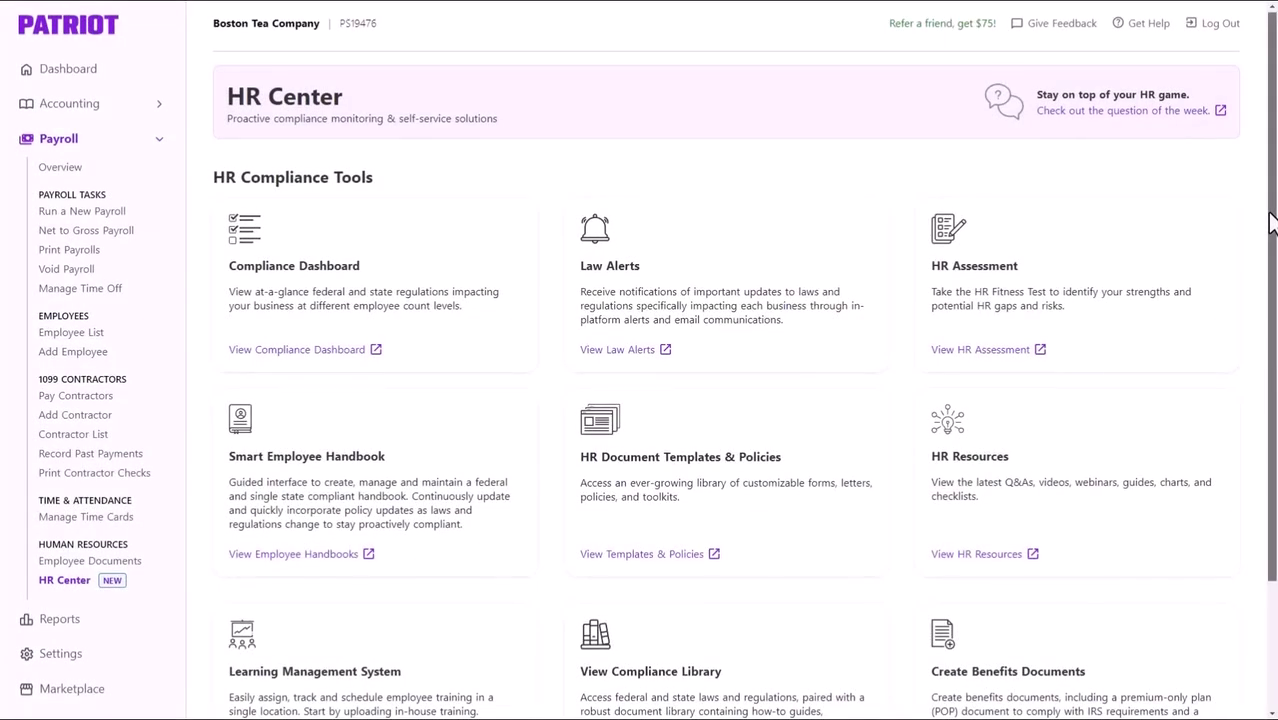
Step: Scroll down through the HR Center's compliance tools
{"action": "left_click_drag", "start_coordinate": [1270, 222], "coordinate": [1273, 305]}
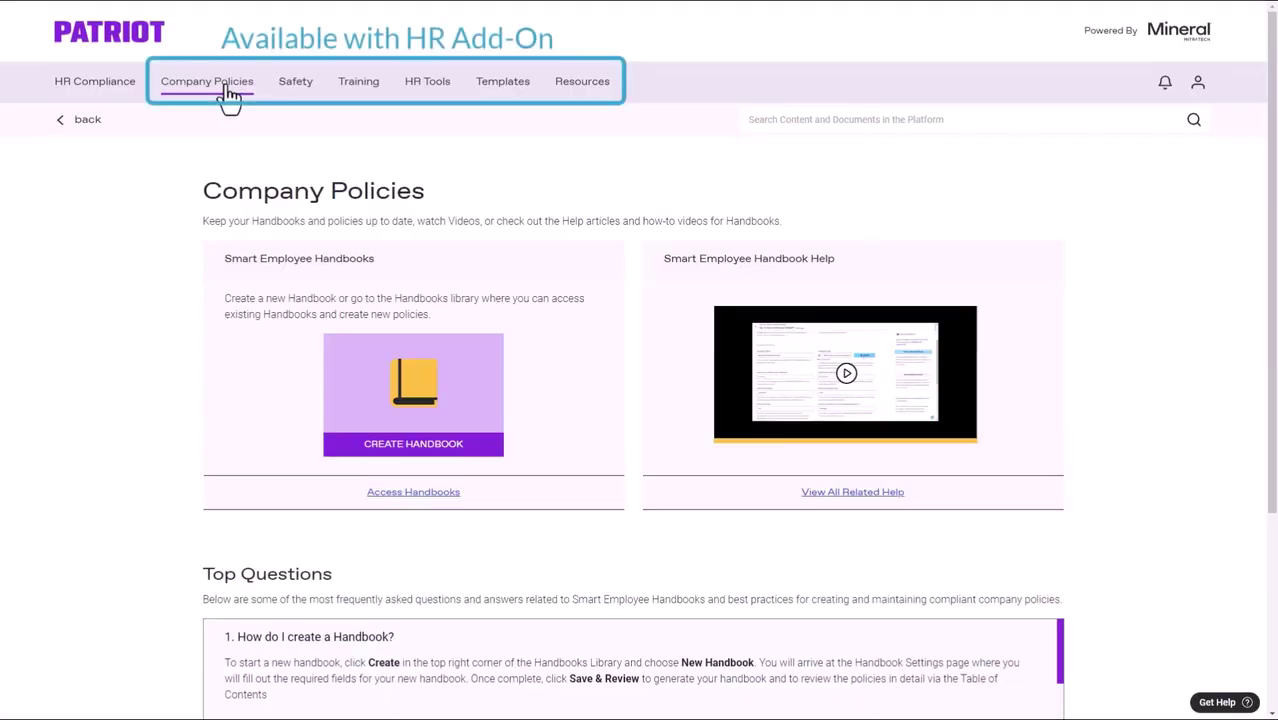
Step: Go to the Safety section and open its Safety Content Library
{"action": "left_click", "coordinate": [297, 93]}
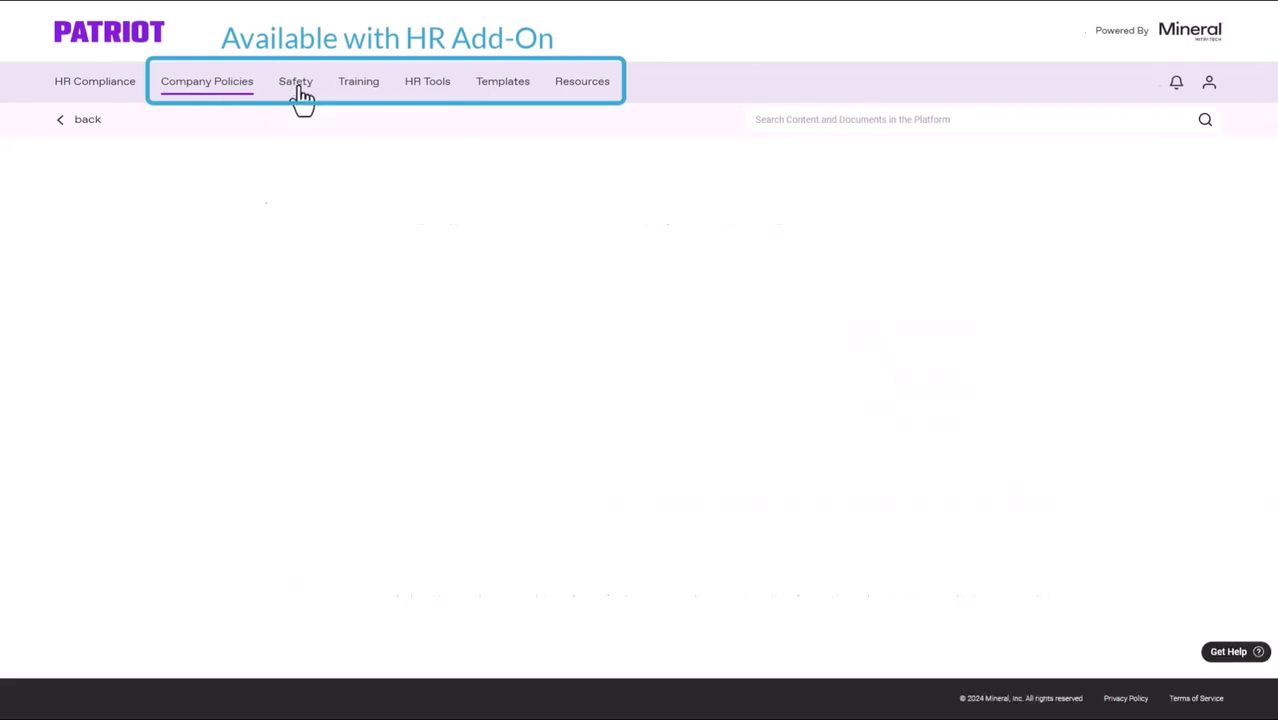
{"action": "left_click", "coordinate": [357, 213]}
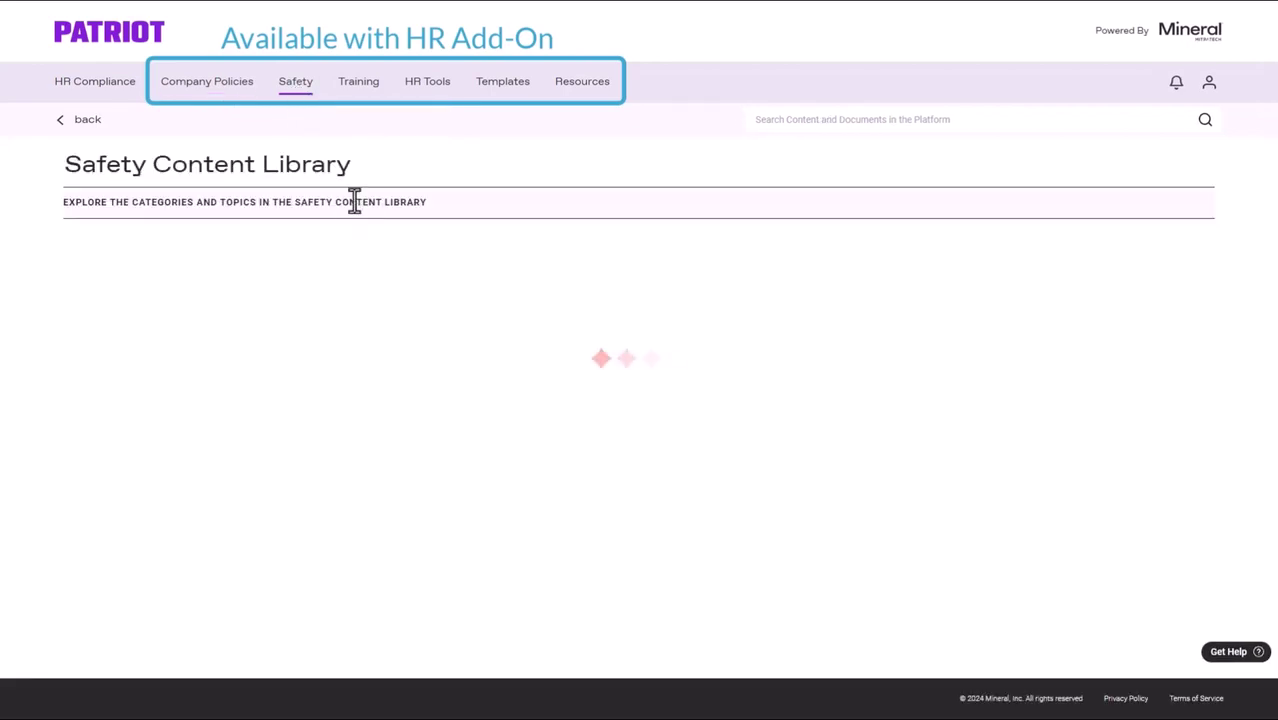